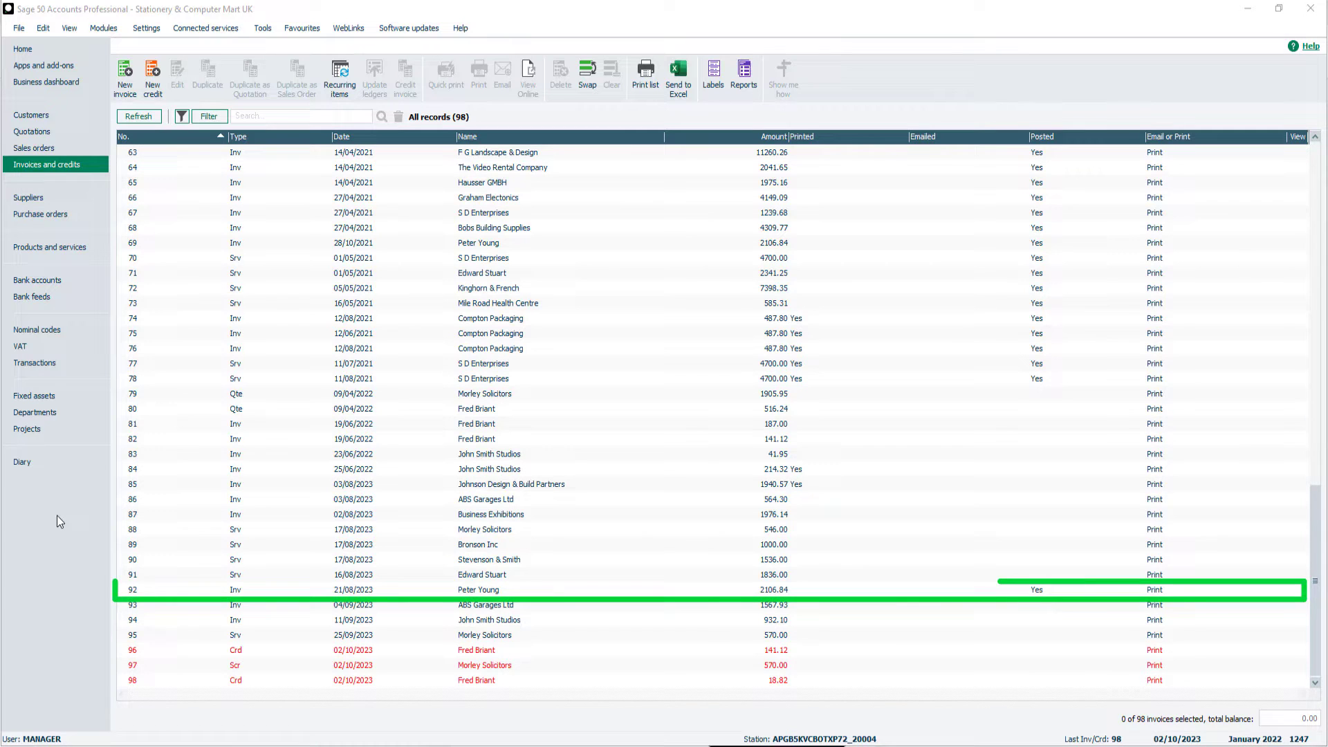
pyautogui.click(175, 592)
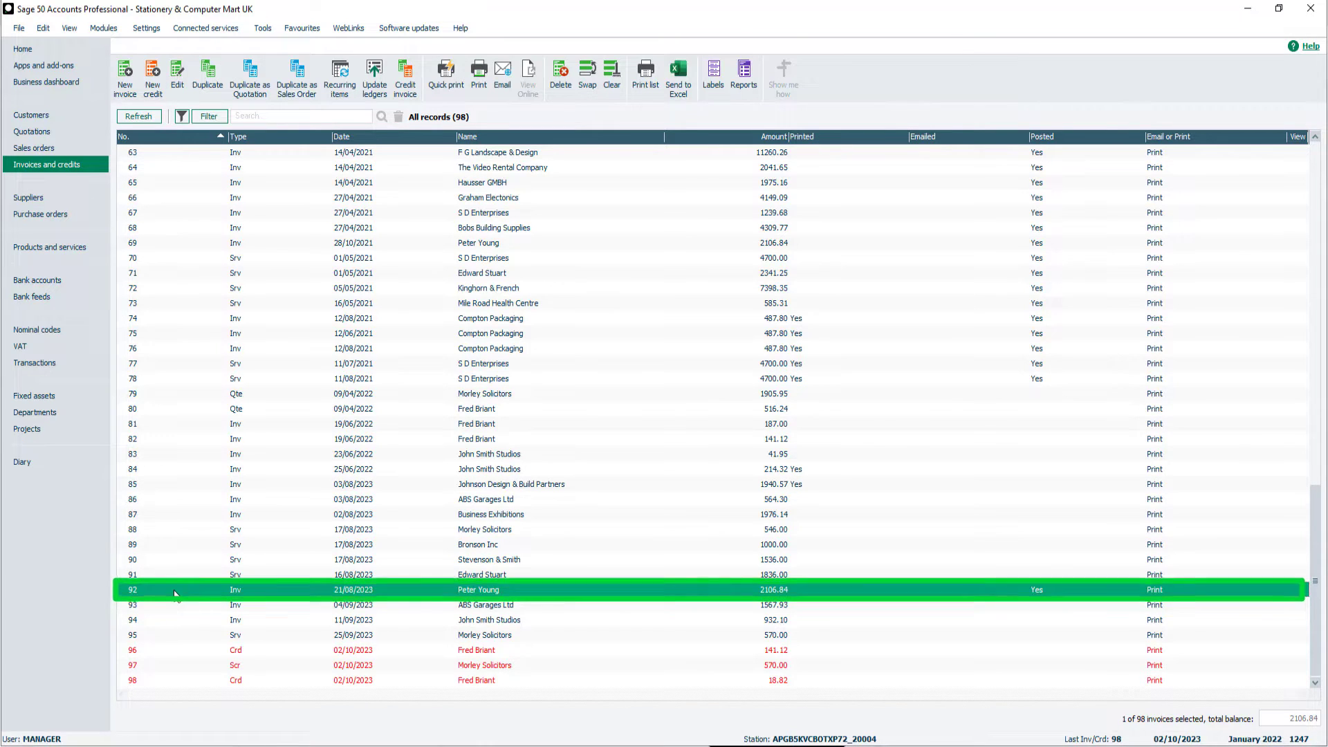
pyautogui.click(412, 71)
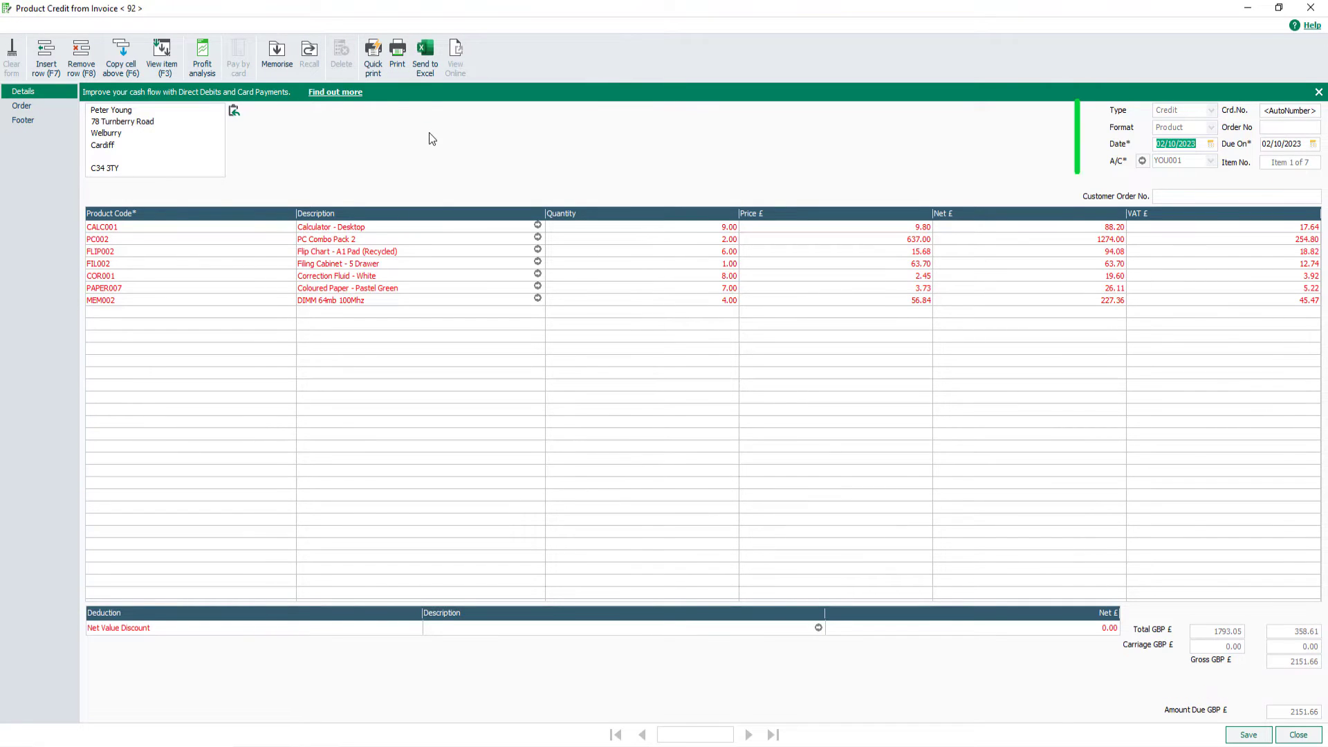
# - Enter CN-Inv 92 as the credit note's customer order number
pyautogui.click(1170, 196)
pyautogui.write('CN-')
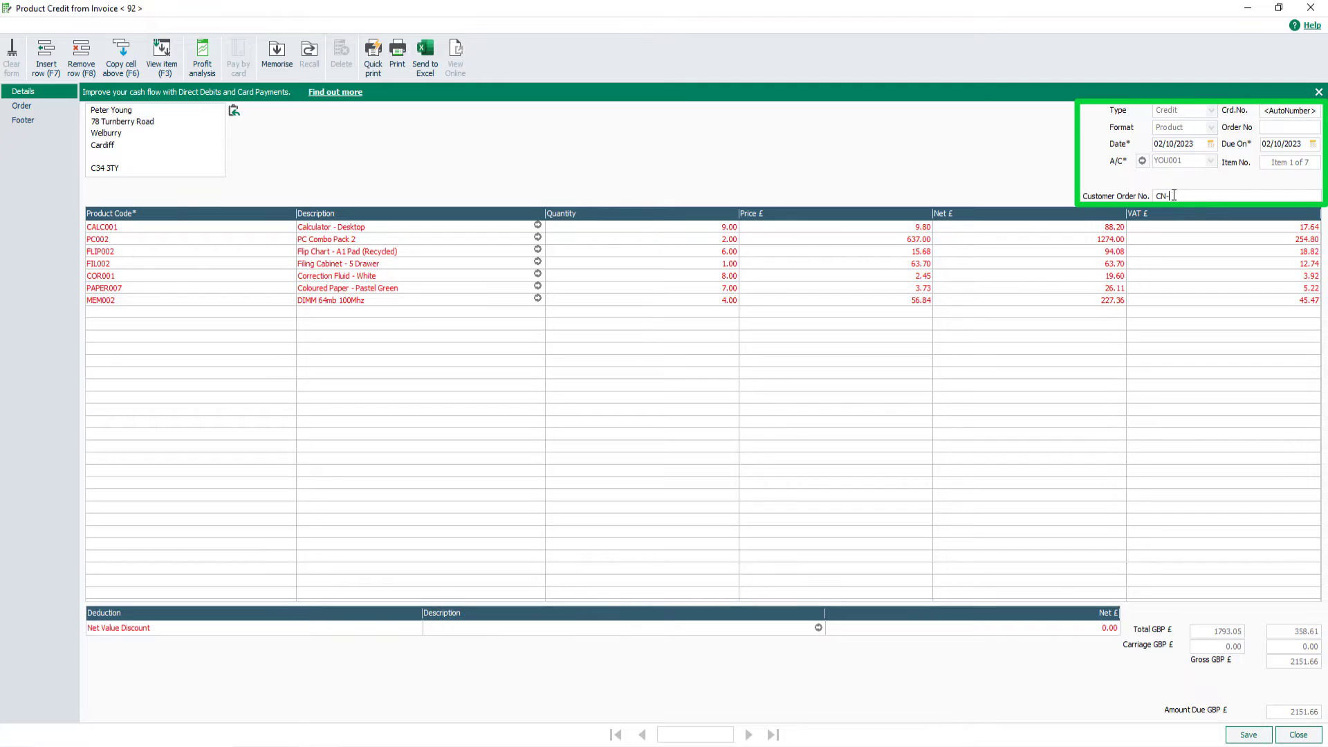
pyautogui.write('Inv 92')
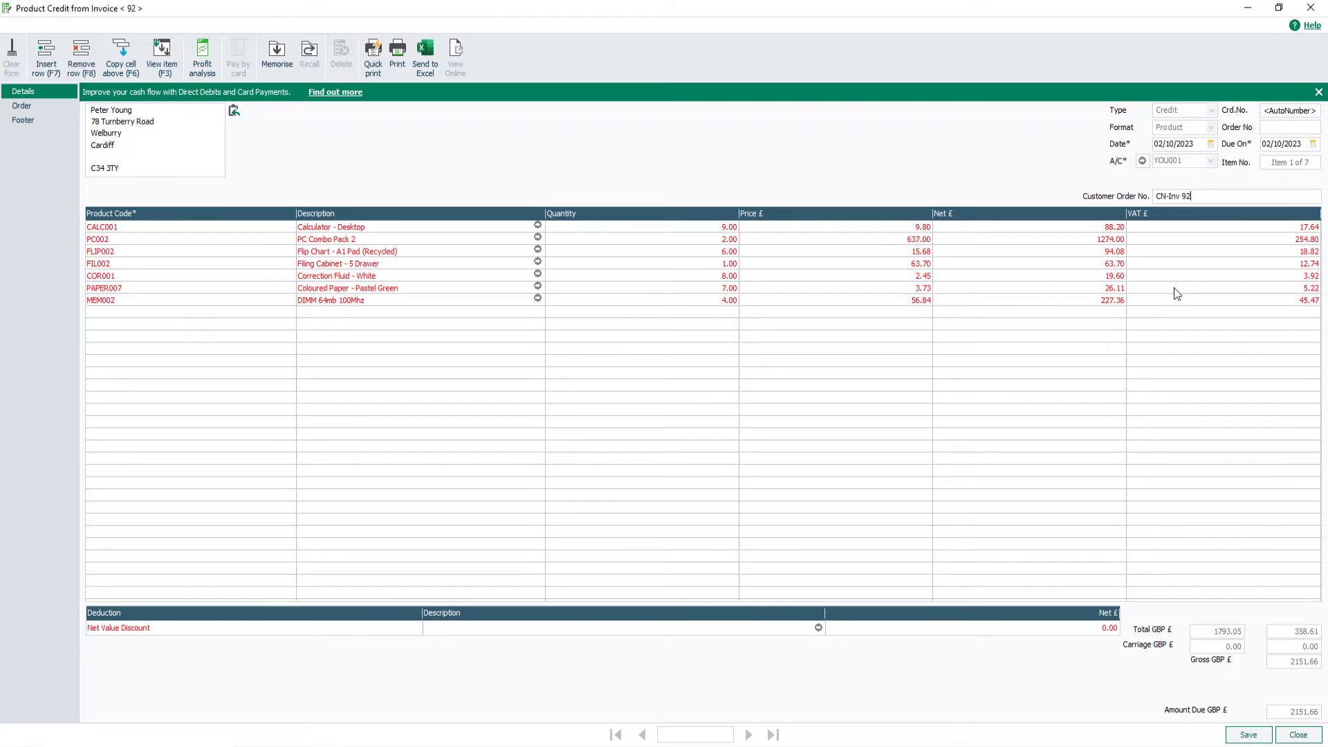
# - Save credit note 99, update and allocate it to invoice 92, then close the form
pyautogui.click(1249, 737)
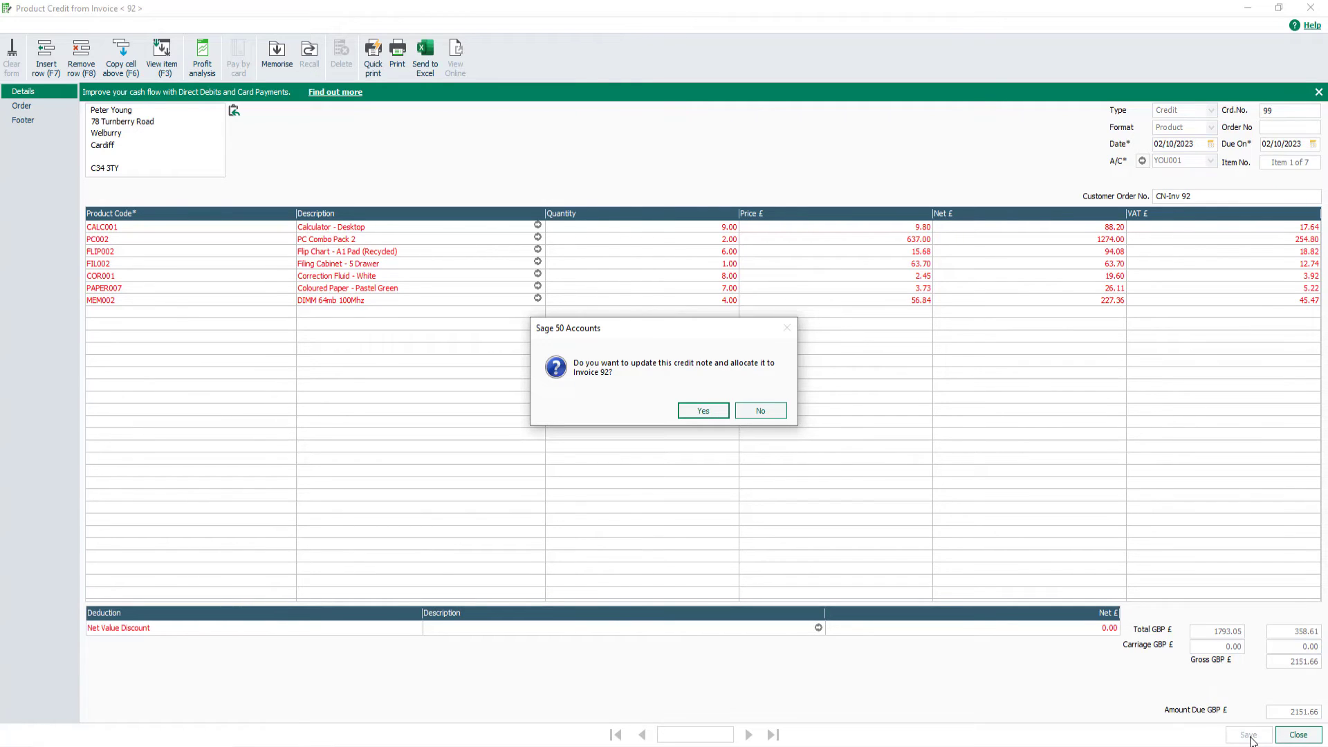
pyautogui.click(694, 409)
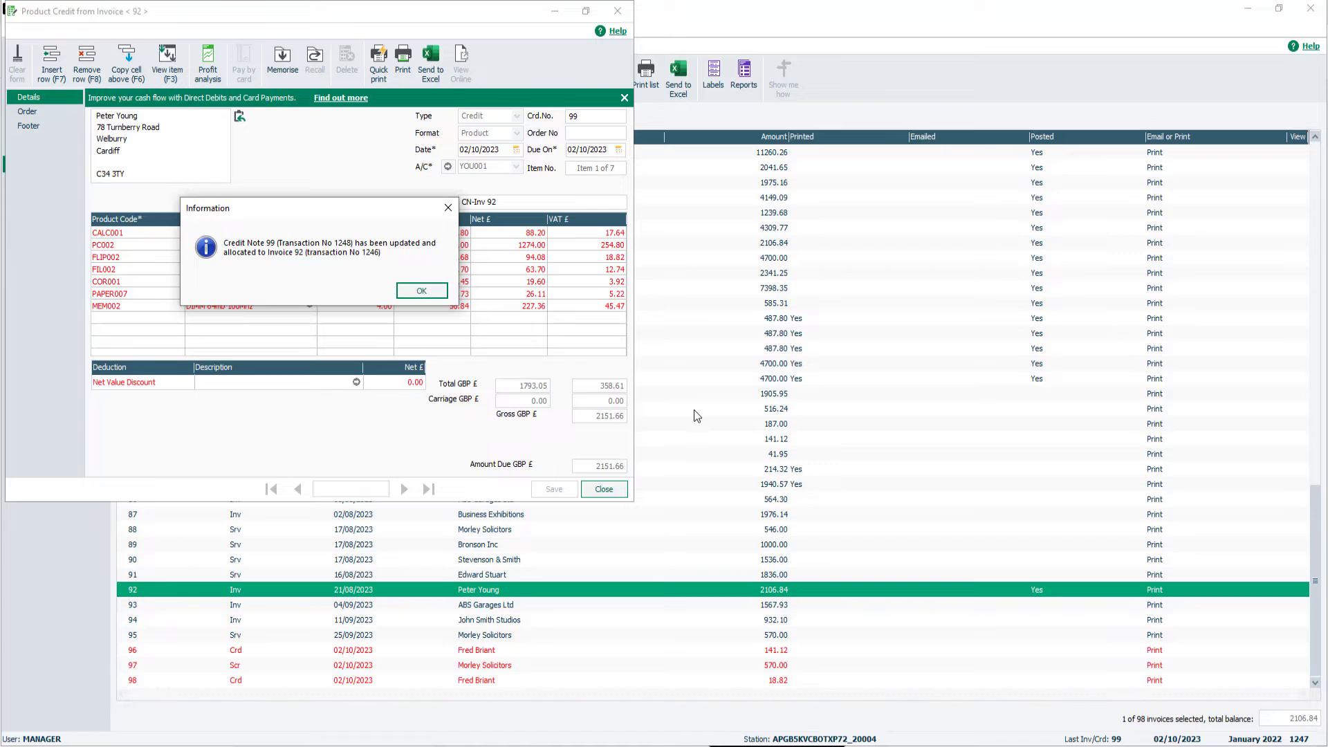
pyautogui.click(421, 291)
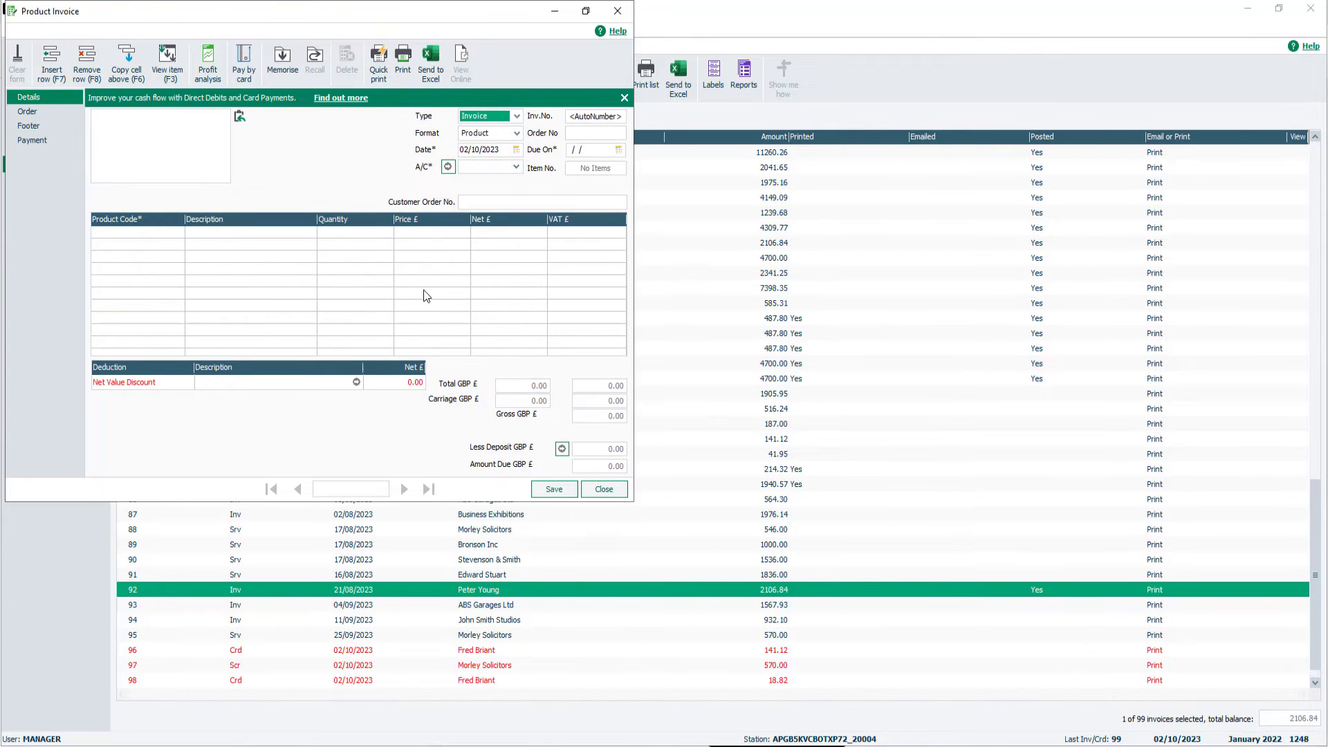
pyautogui.click(601, 488)
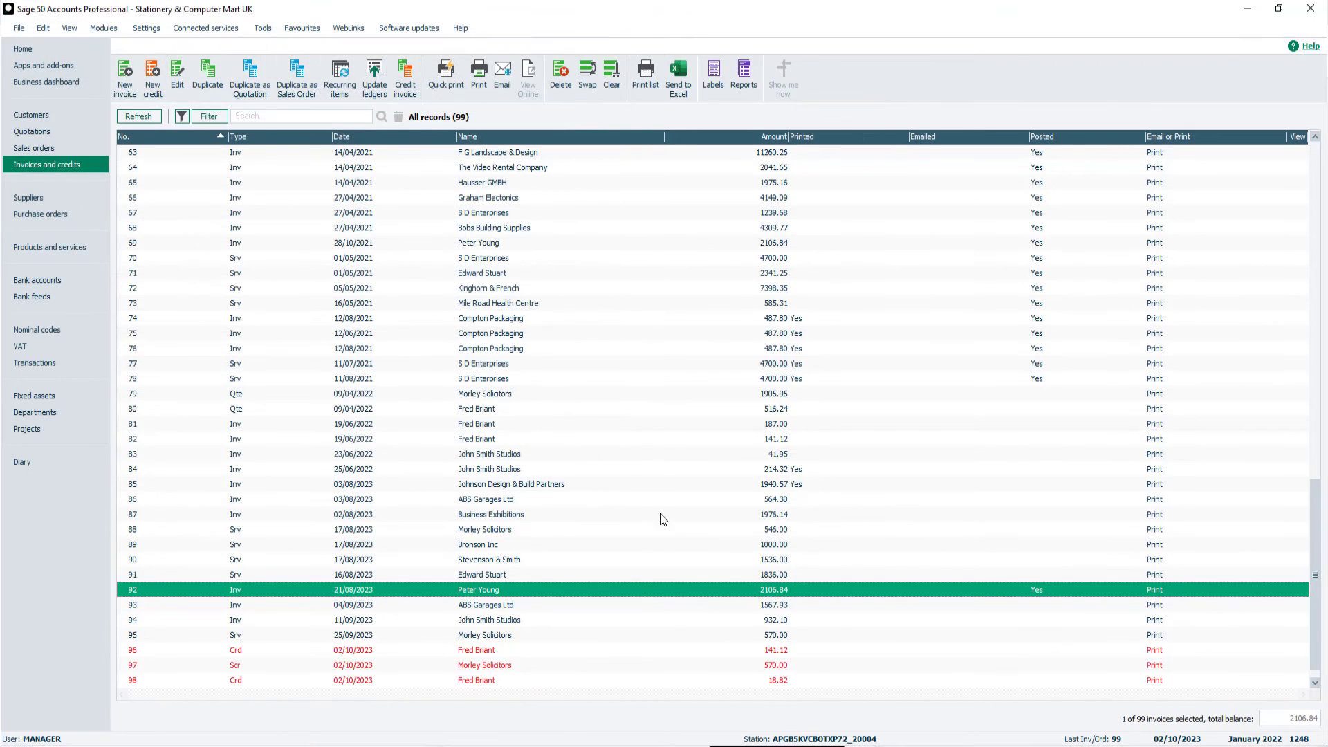
pyautogui.moveTo(1316, 614); pyautogui.dragTo(1319, 677)
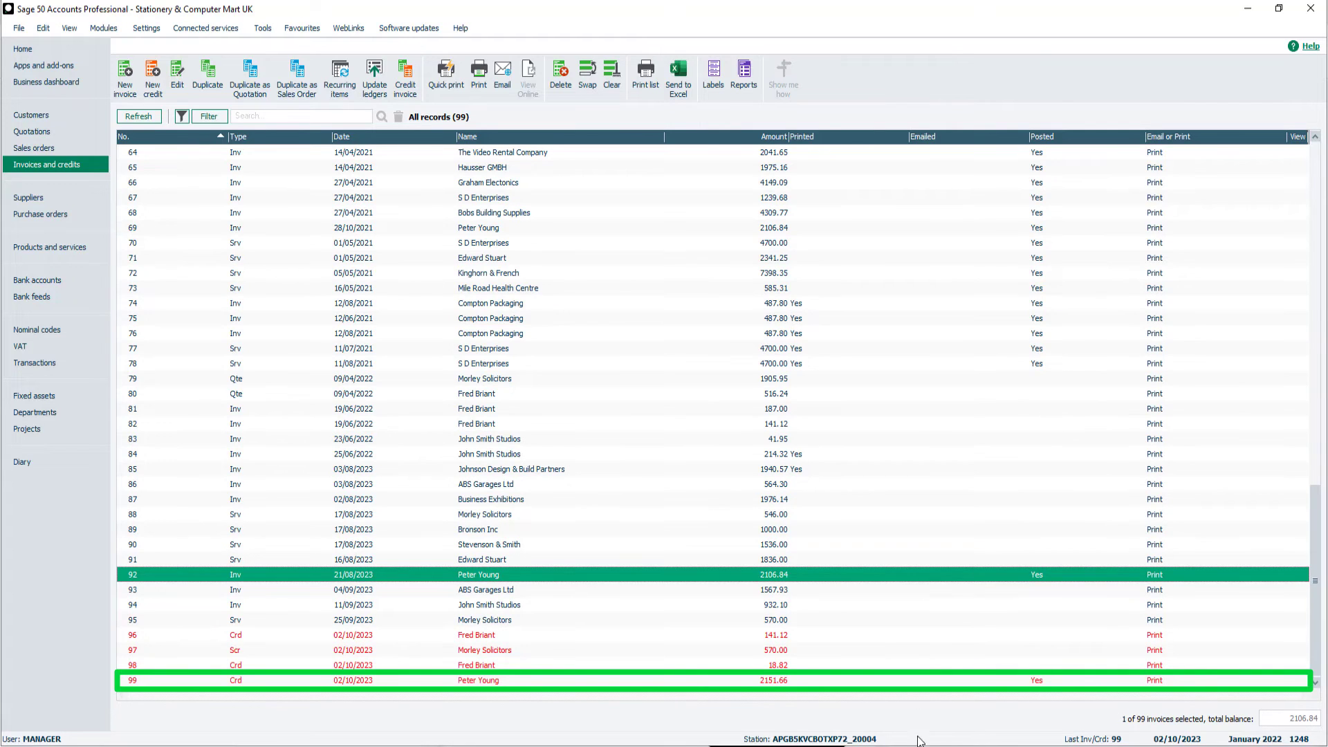
pyautogui.click(503, 681)
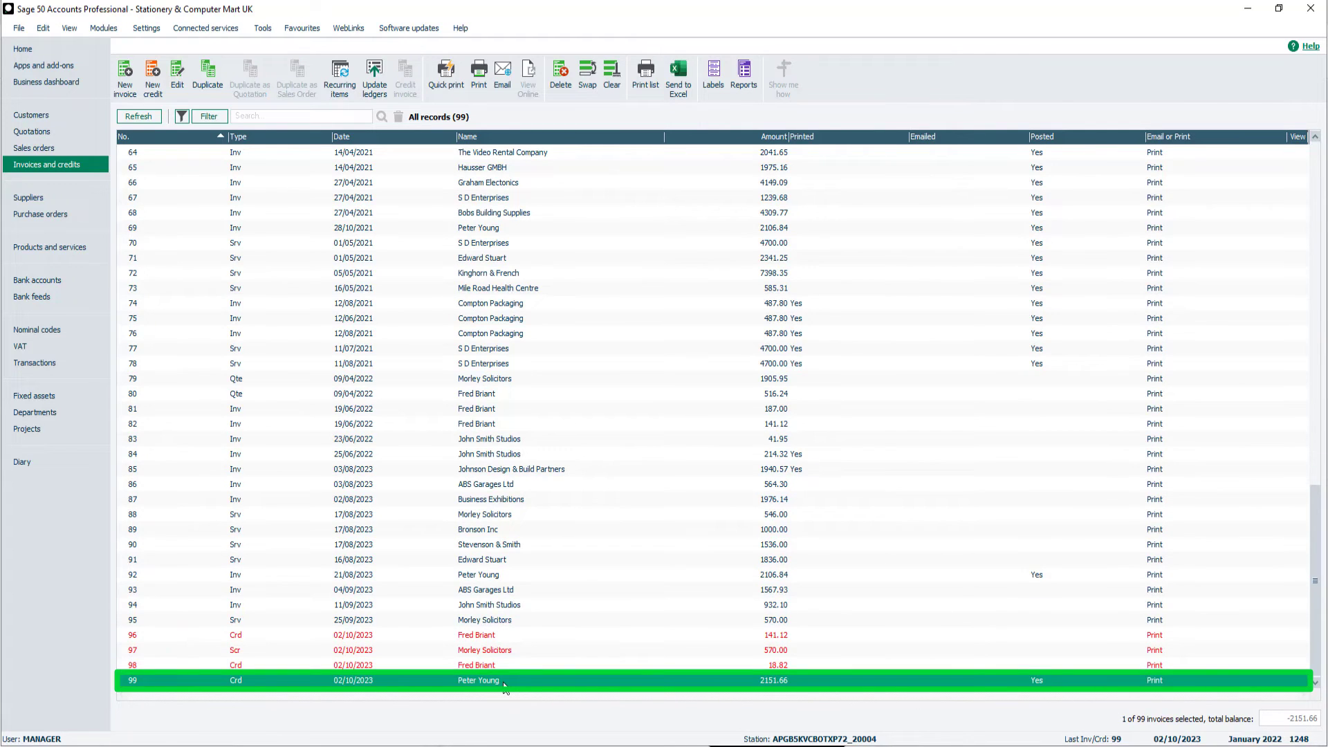